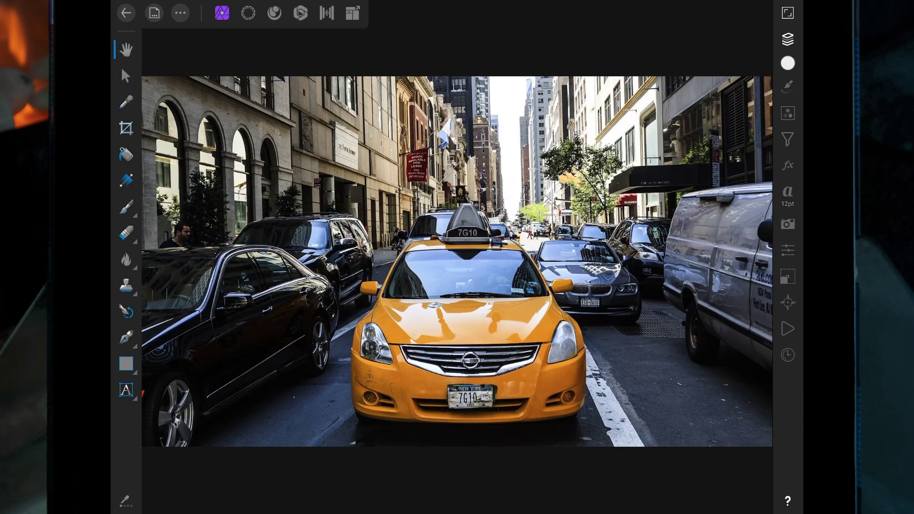
# - With the Pen Tool in Smart mode, trace the taxi's roof edge and windscreen pillar
pyautogui.click(126, 337)
pyautogui.click(379, 482)
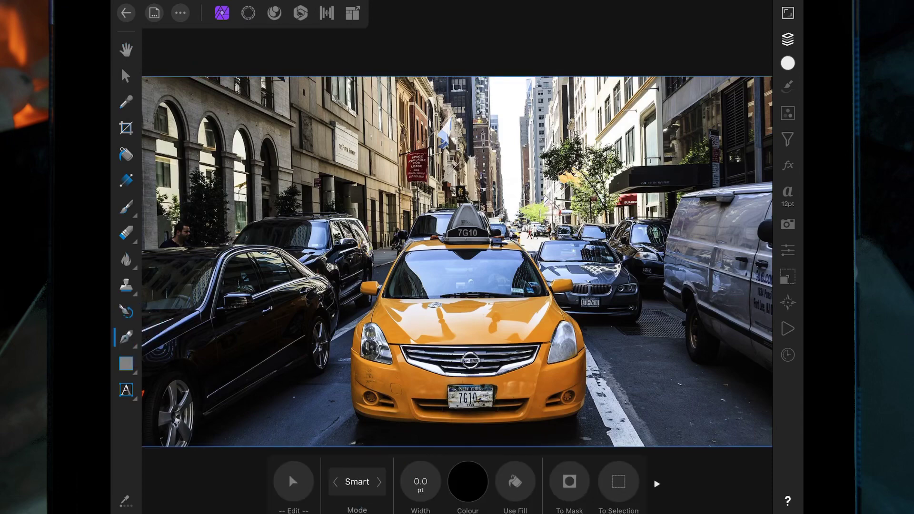
pyautogui.scroll(5, 500, 286)
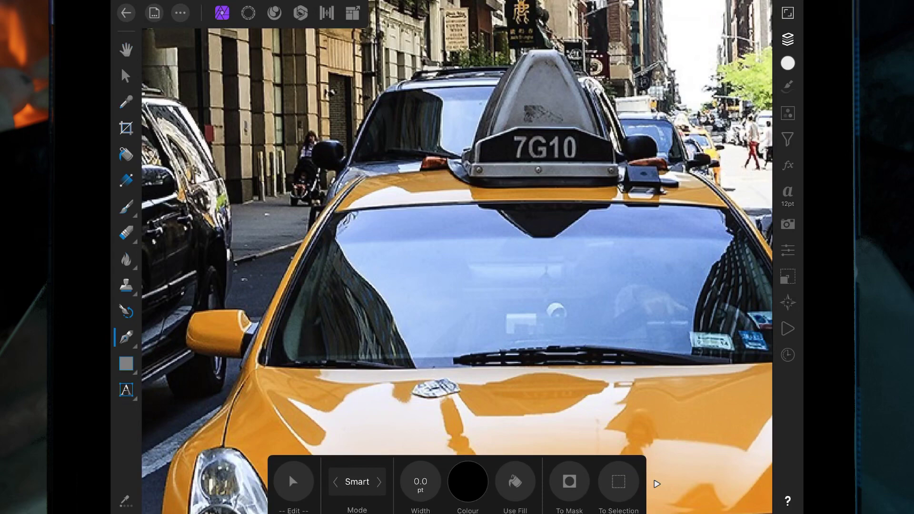
pyautogui.scroll(4, 457, 215)
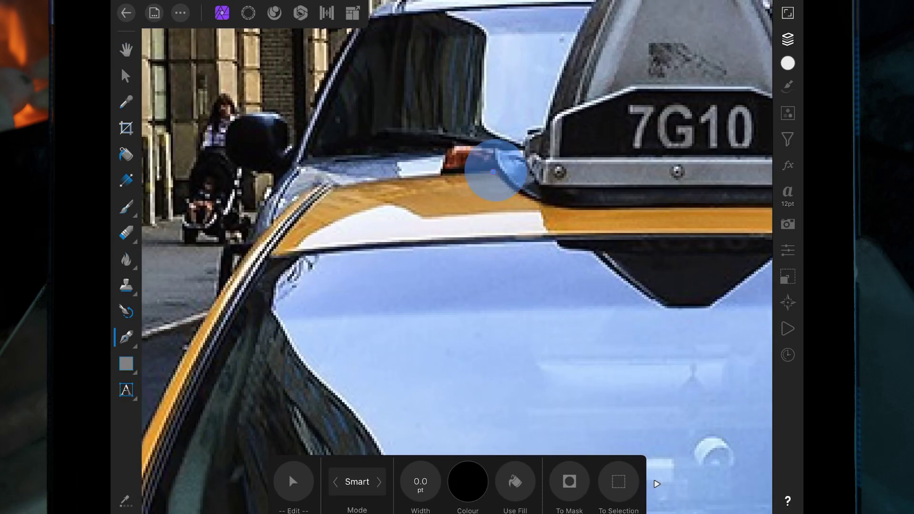
pyautogui.moveTo(400, 179); pyautogui.dragTo(493, 172)
pyautogui.click(329, 184)
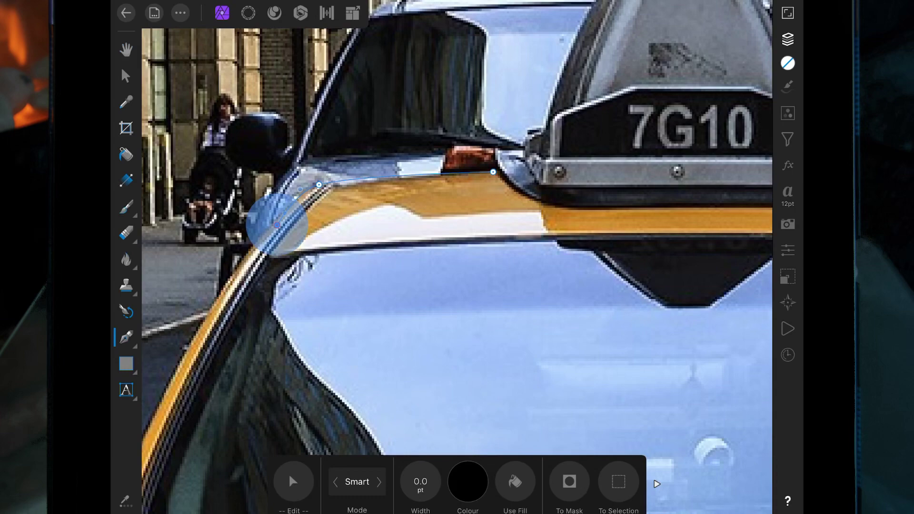
pyautogui.click(266, 230)
pyautogui.scroll(-4, 457, 250)
pyautogui.scroll(5, 464, 251)
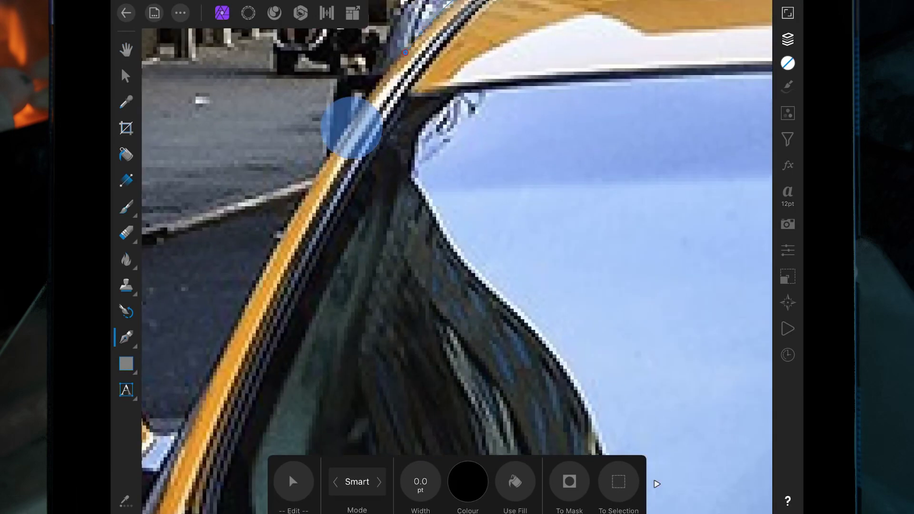
pyautogui.click(306, 201)
pyautogui.click(208, 386)
pyautogui.scroll(-5, 457, 250)
pyautogui.scroll(5, 286, 322)
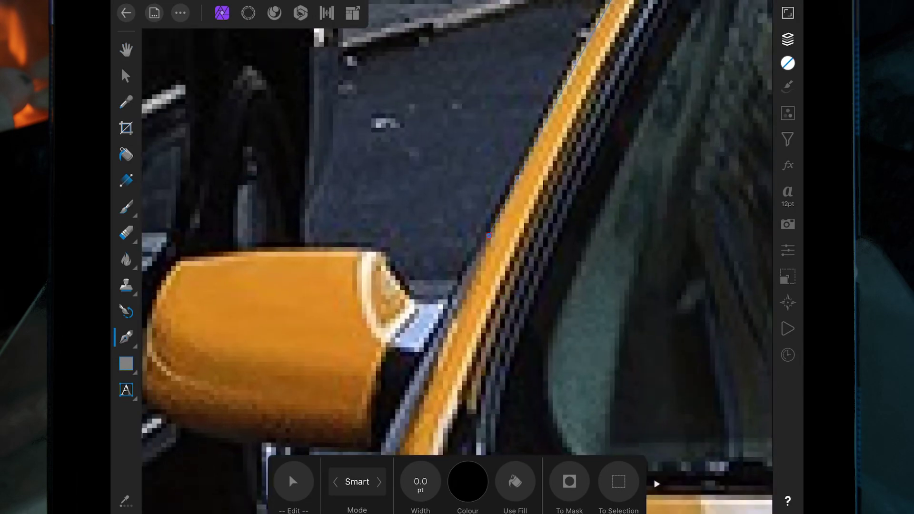
# - Trace around the side mirror's inner corner and its top and bottom edges toward the hood
pyautogui.click(422, 306)
pyautogui.click(382, 261)
pyautogui.scroll(5, 458, 286)
pyautogui.click(416, 302)
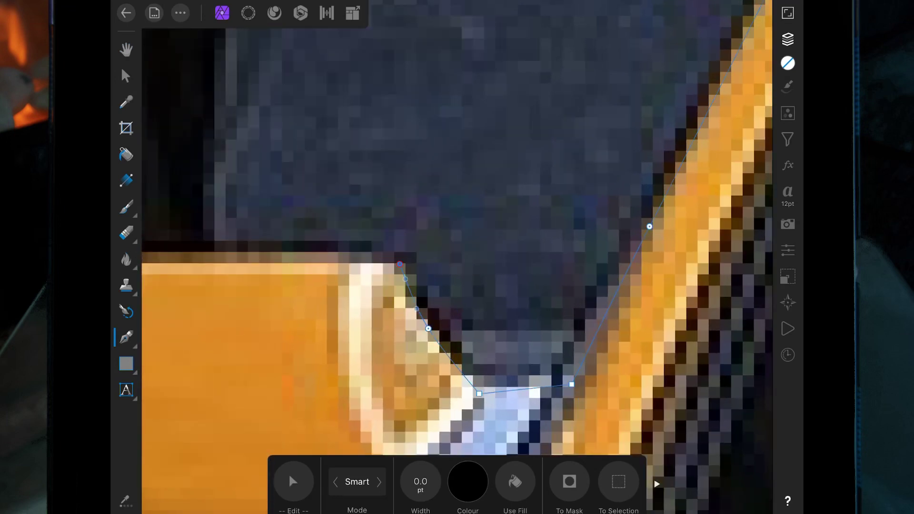
pyautogui.click(212, 256)
pyautogui.click(390, 255)
pyautogui.scroll(-5, 458, 235)
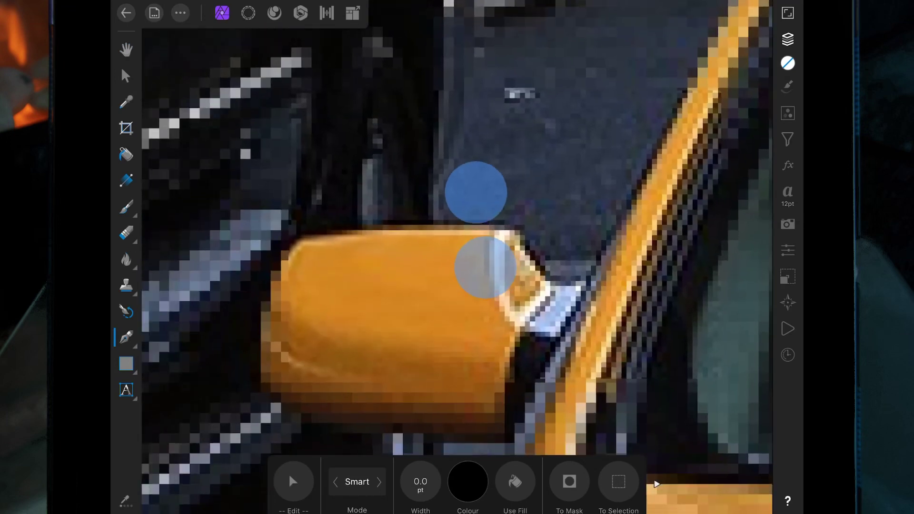
pyautogui.click(333, 232)
pyautogui.click(438, 229)
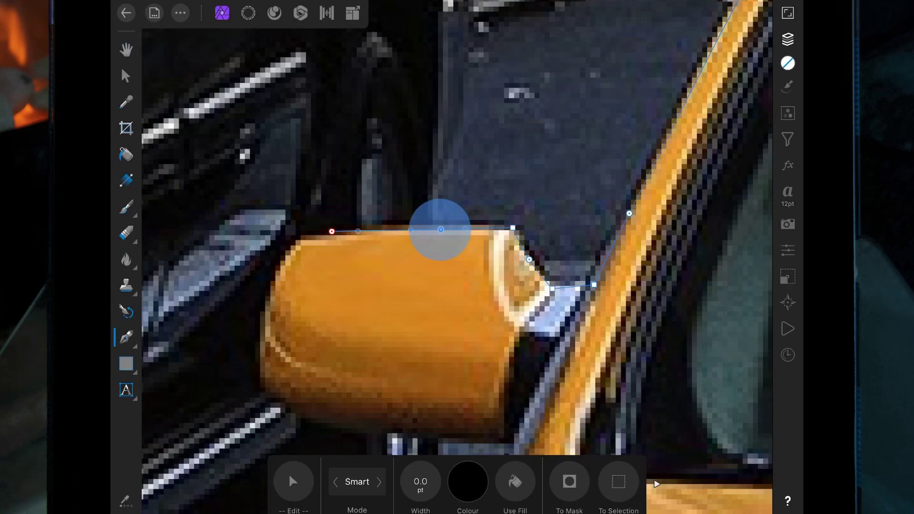
pyautogui.scroll(-5, 457, 236)
pyautogui.scroll(5, 457, 143)
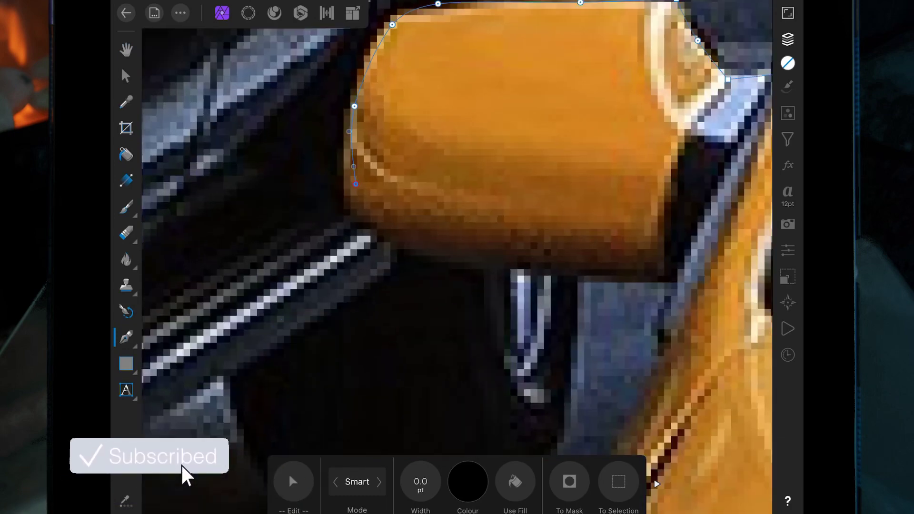
pyautogui.click(351, 205)
pyautogui.click(425, 248)
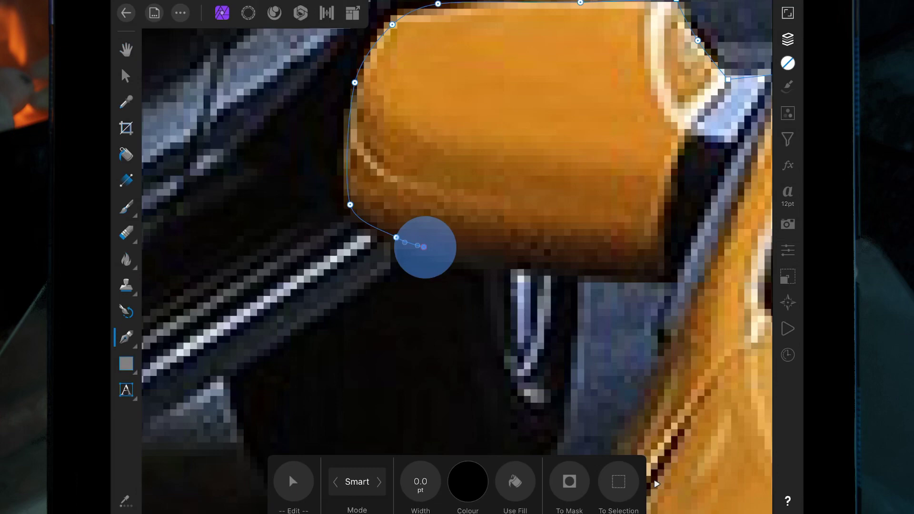
pyautogui.click(534, 262)
pyautogui.click(631, 271)
pyautogui.click(572, 266)
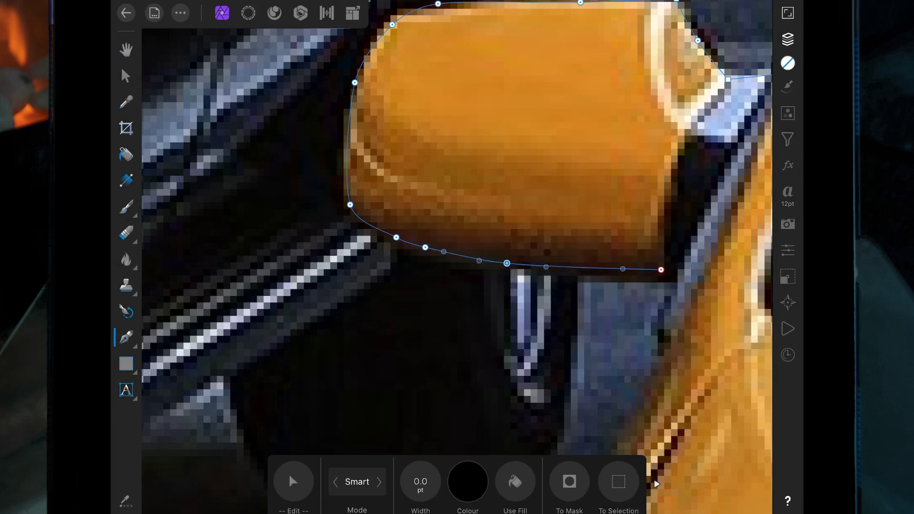
pyautogui.click(672, 273)
pyautogui.scroll(-5, 457, 257)
pyautogui.scroll(5, 457, 215)
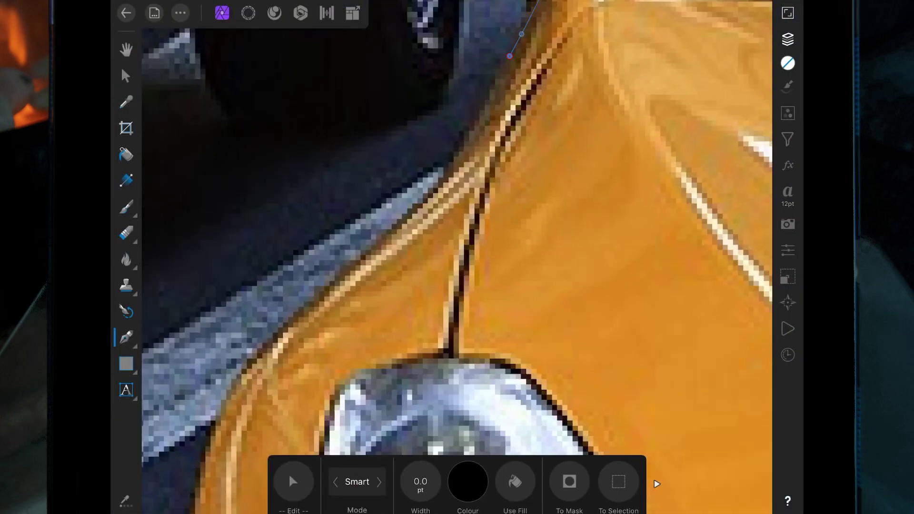
# - Trace the near fender beside the headlight down to the bumper's corner
pyautogui.click(445, 173)
pyautogui.click(426, 198)
pyautogui.click(385, 239)
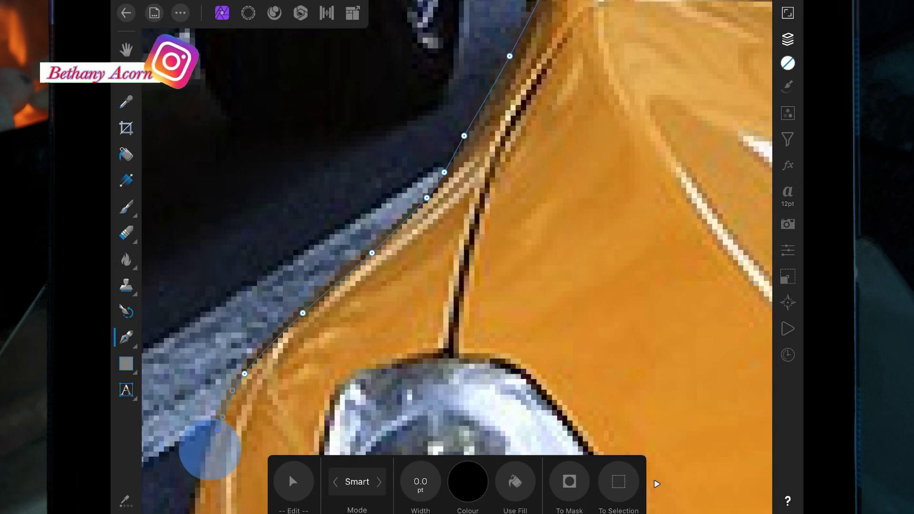
pyautogui.scroll(-5, 458, 258)
pyautogui.scroll(5, 457, 257)
pyautogui.click(401, 285)
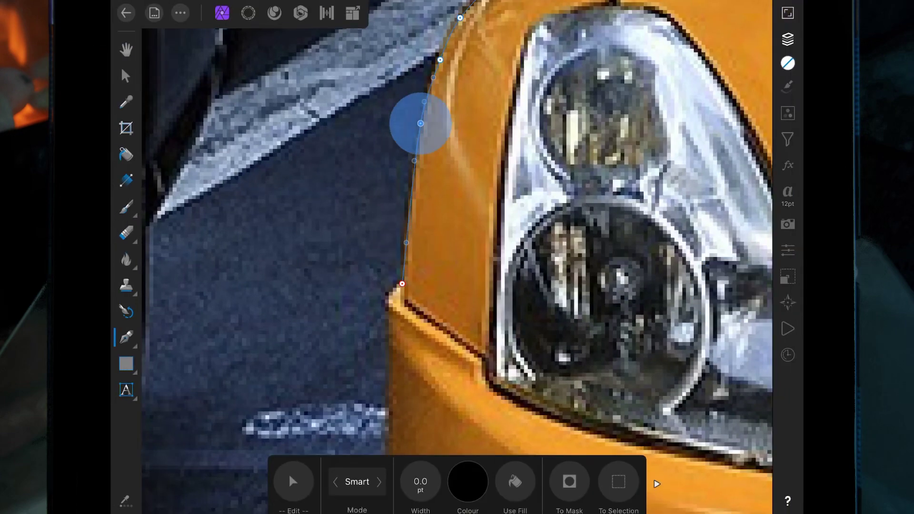
pyautogui.click(421, 124)
pyautogui.click(440, 60)
pyautogui.click(386, 315)
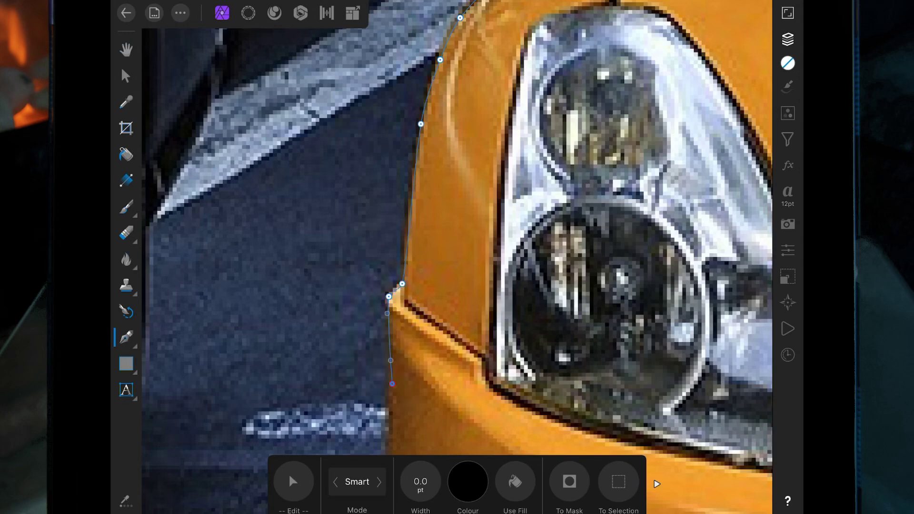
pyautogui.scroll(-8, 457, 258)
# - Outline the bumper's side edge and its bottom edge across the front
pyautogui.click(460, 86)
pyautogui.scroll(8, 457, 258)
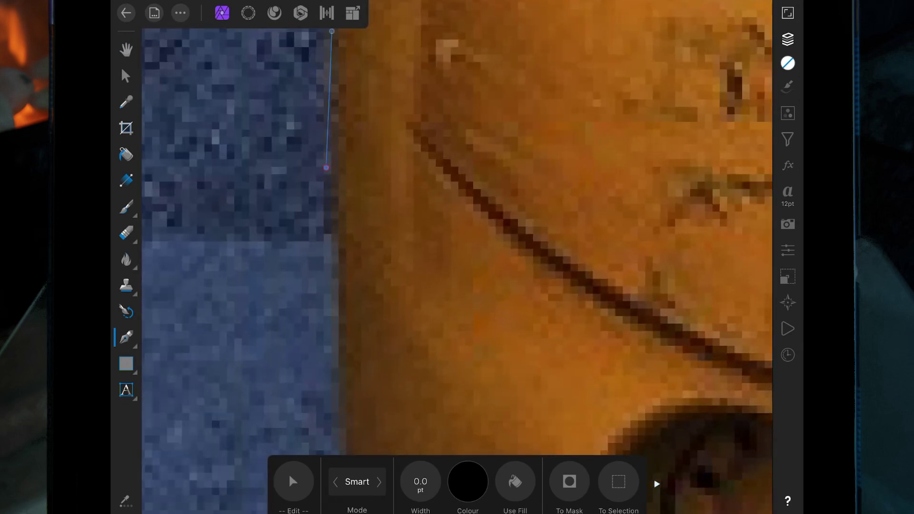
pyautogui.click(339, 186)
pyautogui.scroll(-8, 458, 258)
pyautogui.scroll(-8, 458, 257)
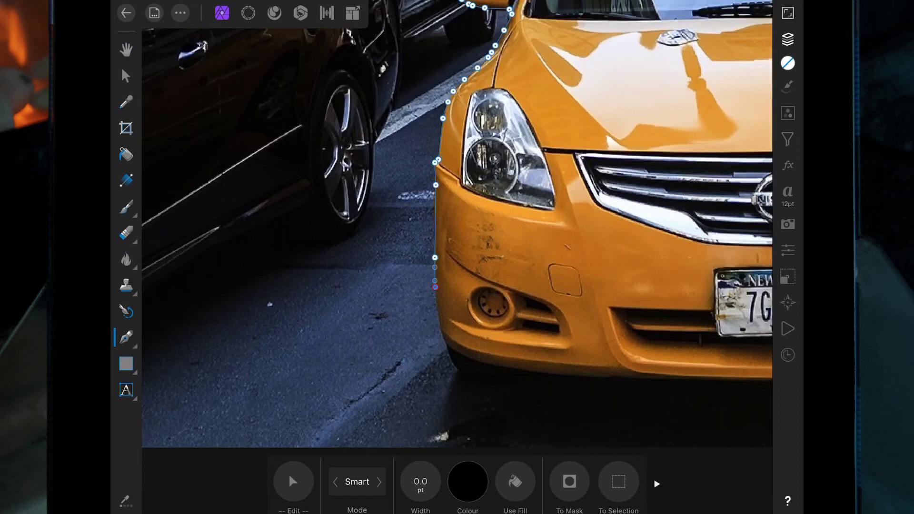
pyautogui.scroll(8, 457, 257)
pyautogui.click(382, 307)
pyautogui.click(419, 369)
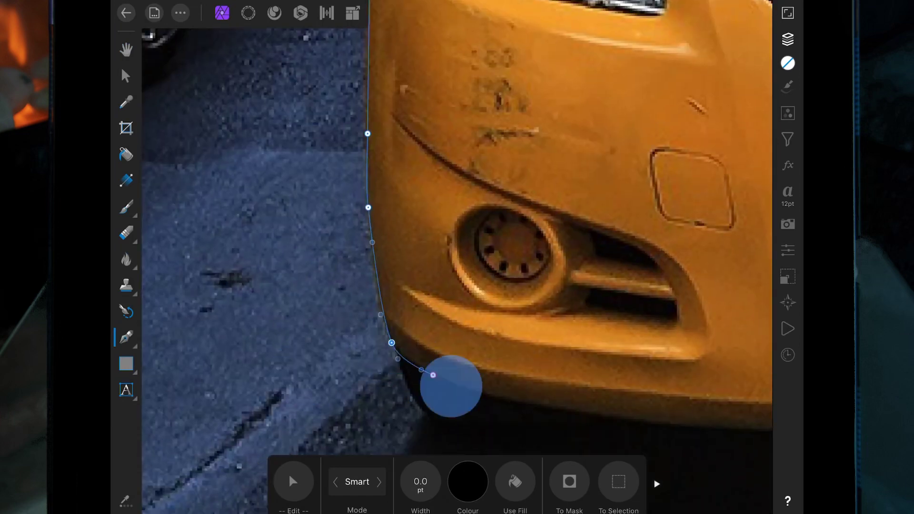
pyautogui.scroll(-8, 457, 257)
pyautogui.scroll(-5, 457, 257)
pyautogui.scroll(10, 472, 301)
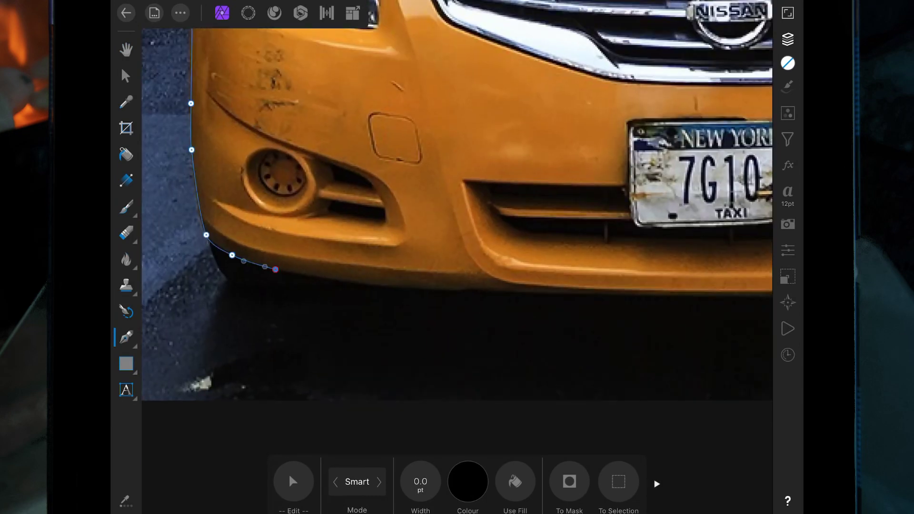
pyautogui.click(540, 295)
pyautogui.click(722, 297)
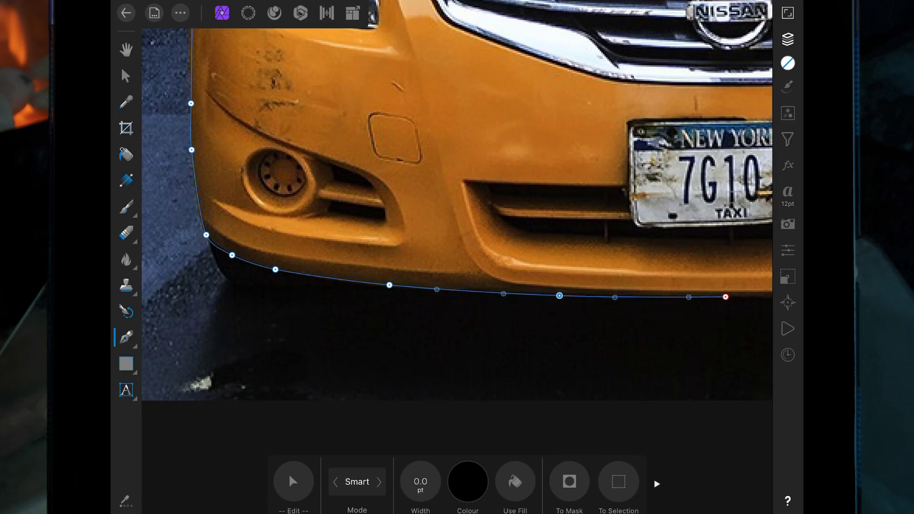
pyautogui.hscroll(10, 457, 258)
pyautogui.click(400, 256)
pyautogui.click(492, 251)
pyautogui.click(596, 234)
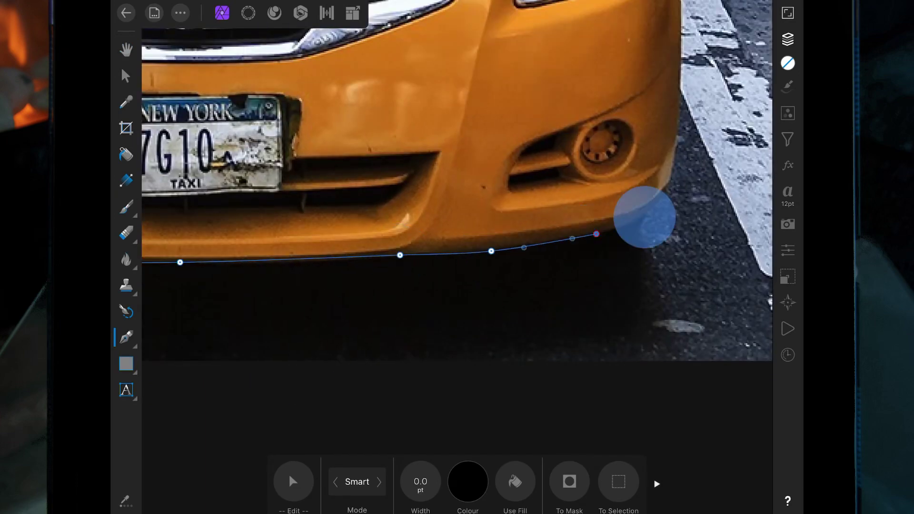
pyautogui.click(653, 207)
pyautogui.click(673, 172)
pyautogui.scroll(10, 643, 200)
# - Trace up the bumper's far corner and the fender beside the far headlight
pyautogui.click(508, 236)
pyautogui.click(517, 198)
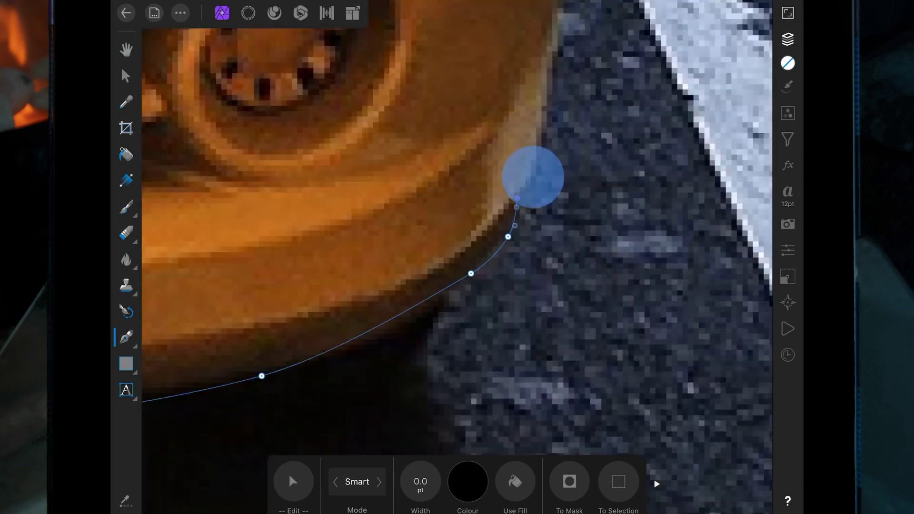
pyautogui.click(535, 177)
pyautogui.click(552, 74)
pyautogui.scroll(-10, 457, 257)
pyautogui.scroll(-5, 457, 257)
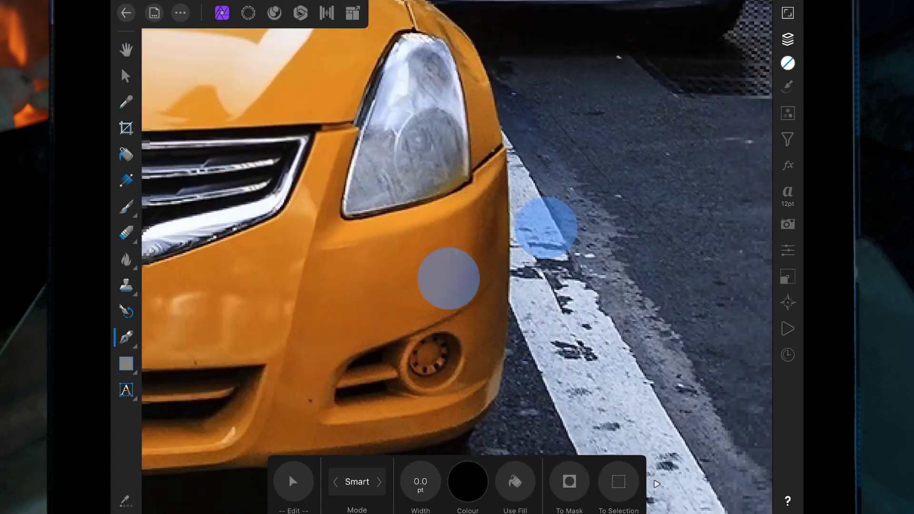
pyautogui.click(512, 175)
pyautogui.scroll(10, 507, 193)
pyautogui.click(503, 256)
pyautogui.click(492, 225)
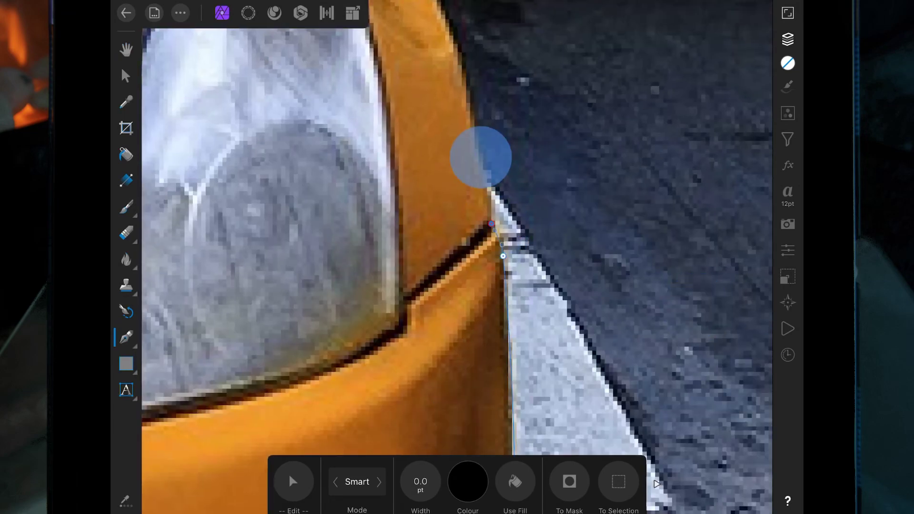
pyautogui.click(488, 178)
pyautogui.click(472, 114)
pyautogui.scroll(-5, 500, 214)
pyautogui.scroll(-5, 500, 214)
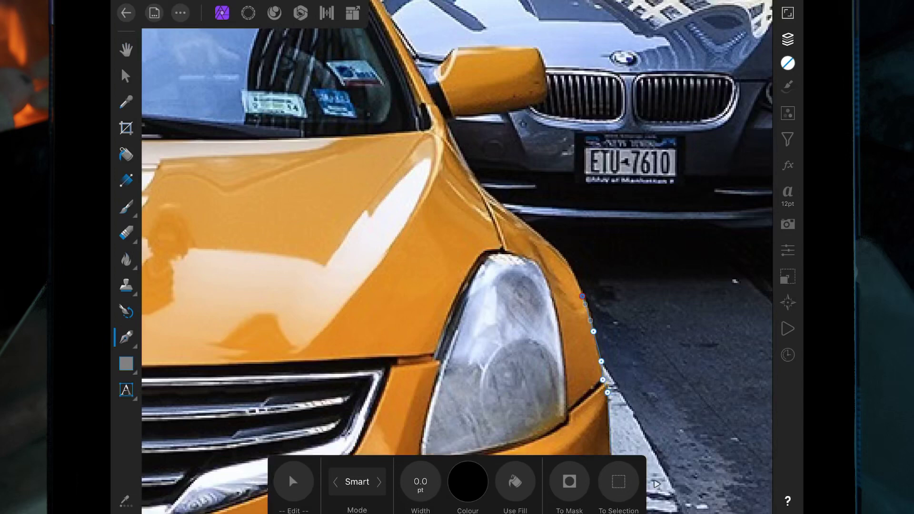
pyautogui.scroll(10, 500, 322)
pyautogui.click(550, 193)
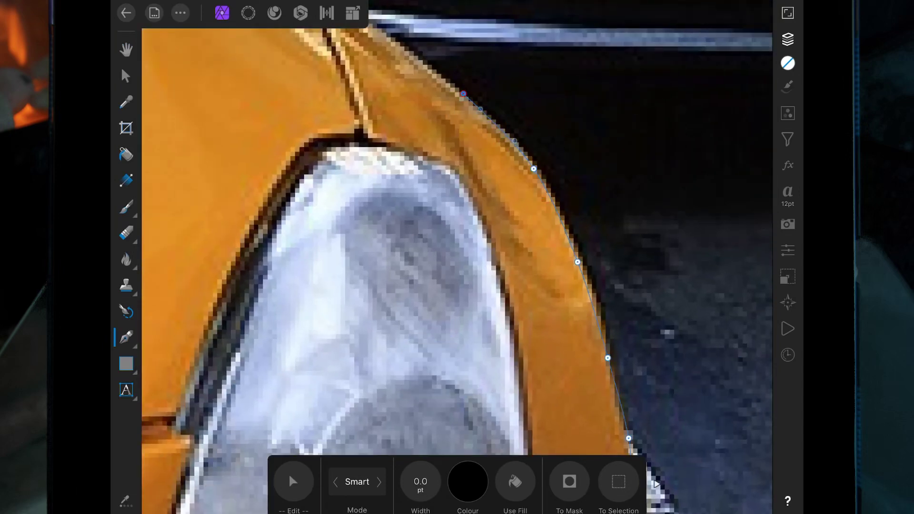
pyautogui.scroll(-10, 500, 250)
pyautogui.scroll(8, 429, 214)
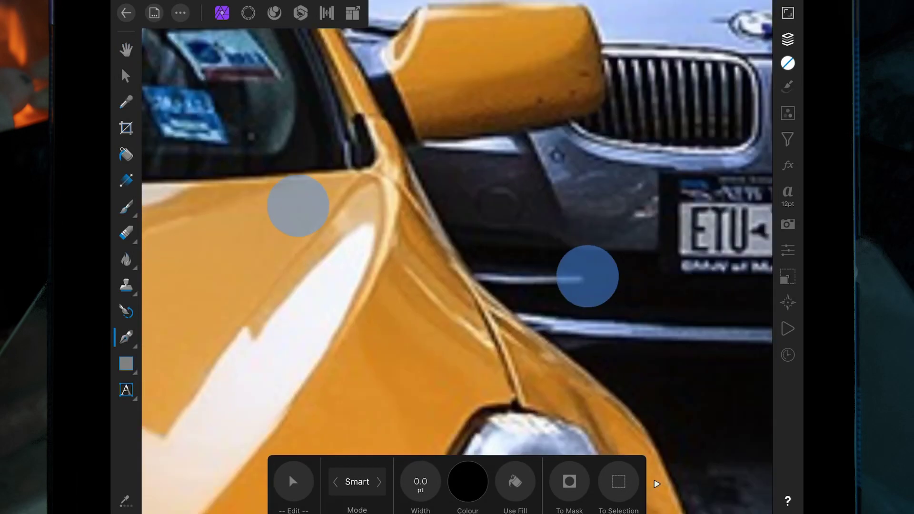
# - Trace the bottom edge of the far side mirror
pyautogui.click(474, 268)
pyautogui.click(417, 125)
pyautogui.click(470, 119)
pyautogui.click(530, 120)
pyautogui.click(597, 102)
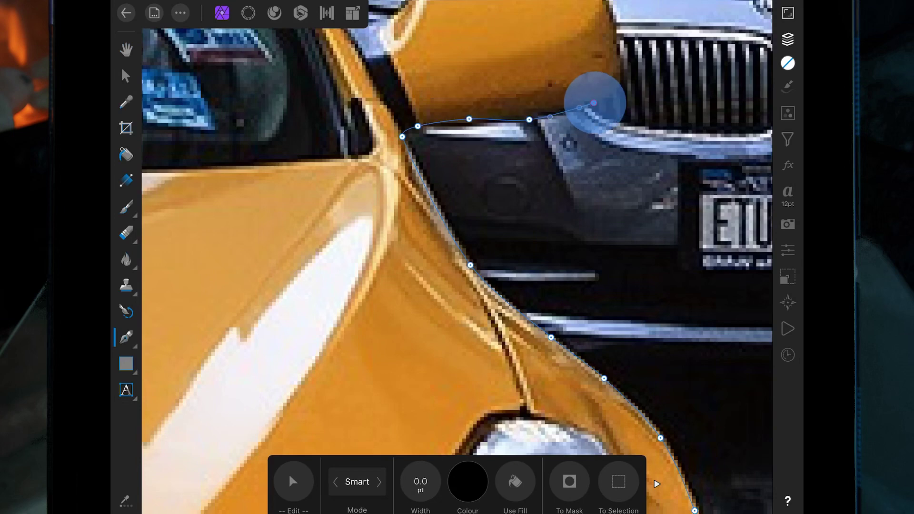
pyautogui.click(618, 85)
pyautogui.scroll(-3, 500, 214)
# - Outline and refine the far mirror's top and left edges
pyautogui.click(593, 230)
pyautogui.click(578, 141)
pyautogui.click(505, 136)
pyautogui.click(478, 135)
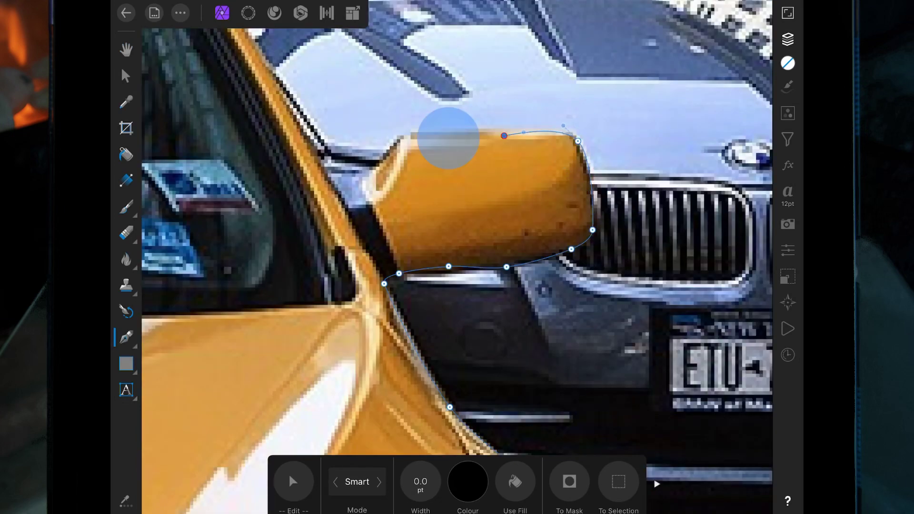
pyautogui.click(415, 137)
pyautogui.click(364, 184)
pyautogui.click(373, 206)
pyautogui.click(486, 129)
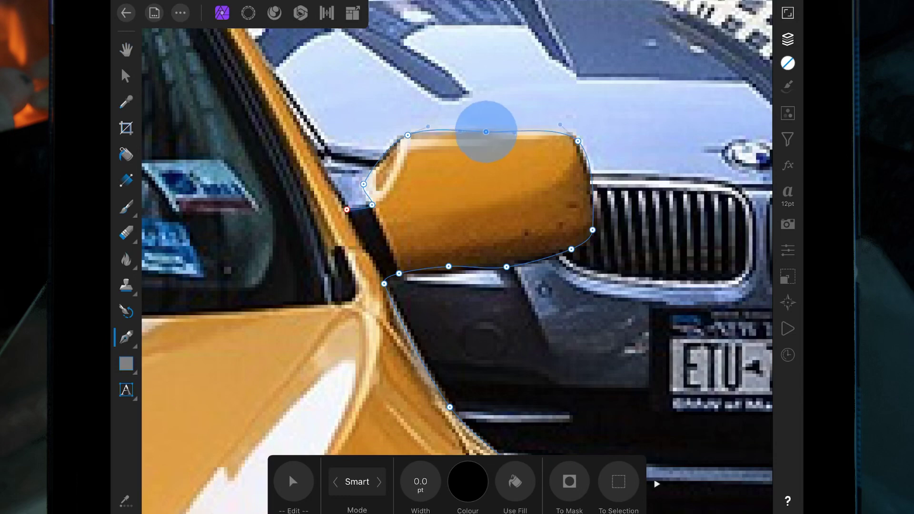
pyautogui.click(576, 143)
pyautogui.click(309, 161)
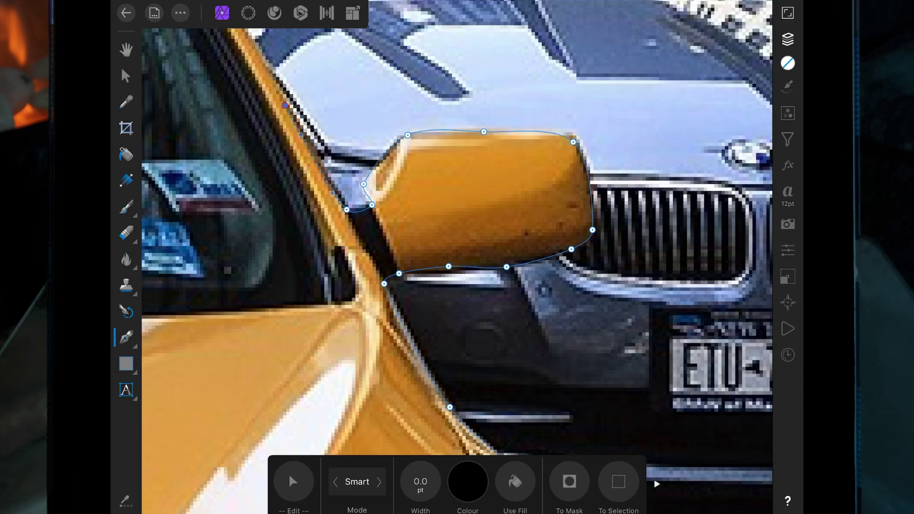
pyautogui.scroll(-3, 457, 258)
pyautogui.scroll(-3, 458, 258)
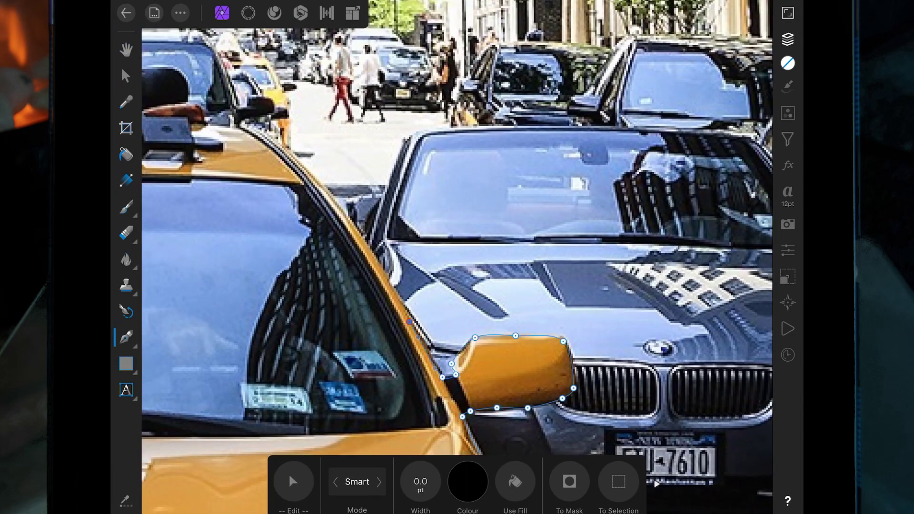
# - Extend the outline up the window edge and leftward across the roof
pyautogui.click(410, 321)
pyautogui.click(355, 228)
pyautogui.click(295, 159)
pyautogui.click(247, 125)
pyautogui.scroll(-5, 457, 258)
pyautogui.scroll(5, 547, 223)
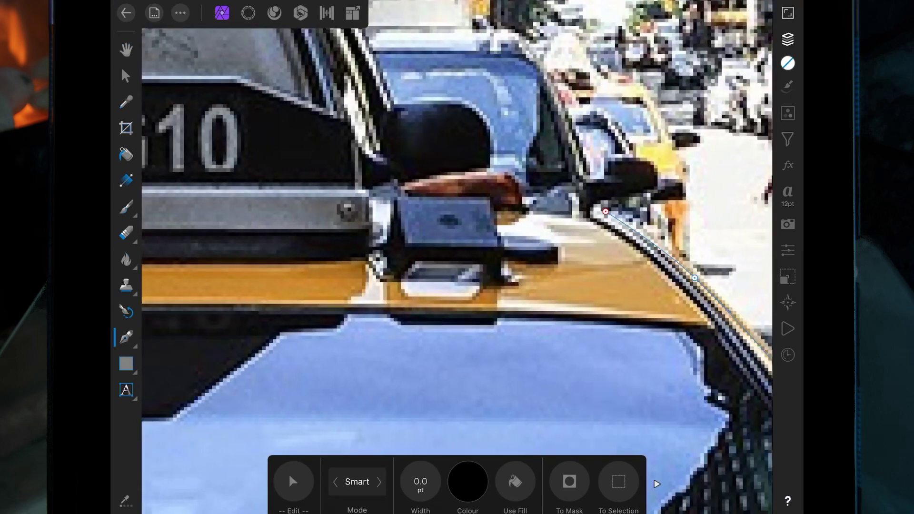
pyautogui.click(590, 214)
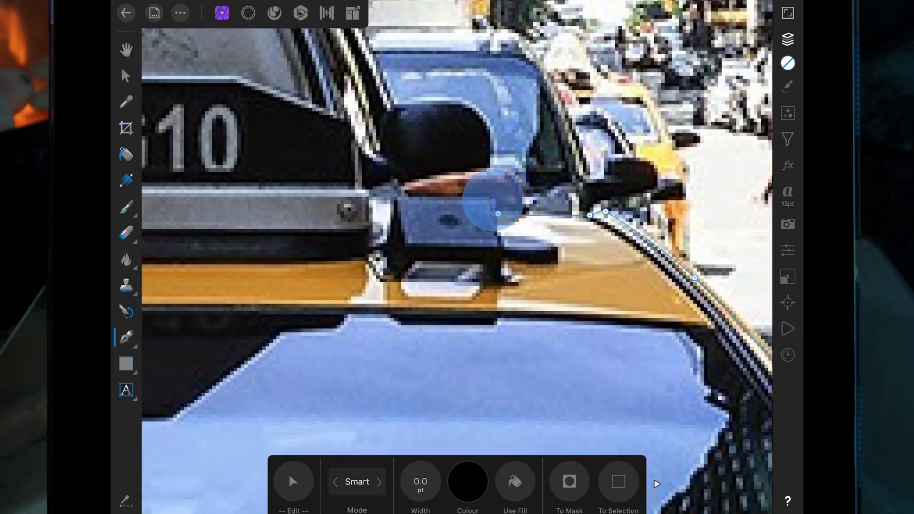
pyautogui.click(498, 212)
pyautogui.click(490, 197)
pyautogui.click(432, 198)
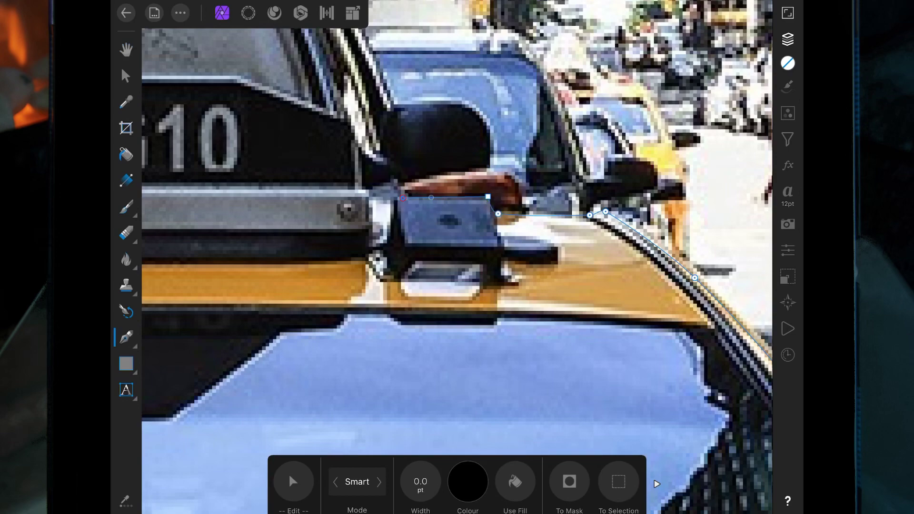
pyautogui.click(365, 268)
pyautogui.scroll(-5, 458, 258)
pyautogui.scroll(5, 429, 315)
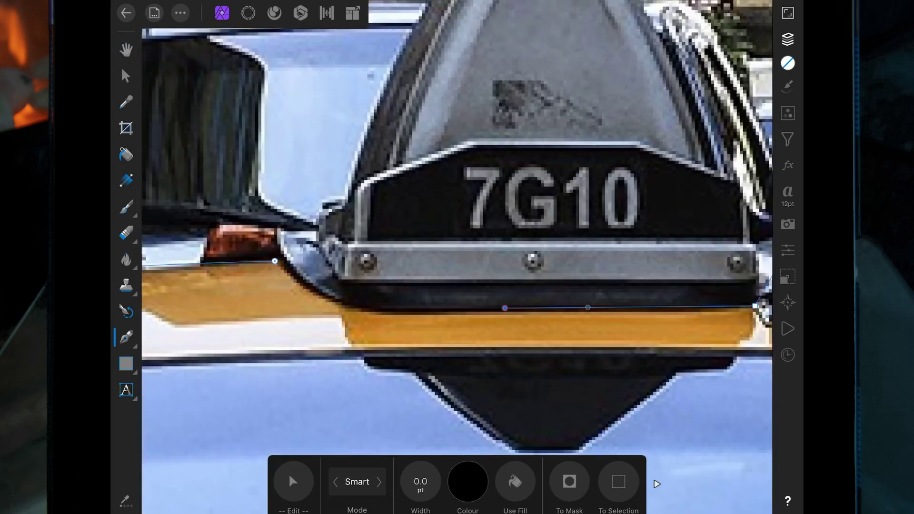
# - Finish the outline along the roof sign's base and convert the path to a selection
pyautogui.click(758, 310)
pyautogui.click(512, 310)
pyautogui.click(432, 310)
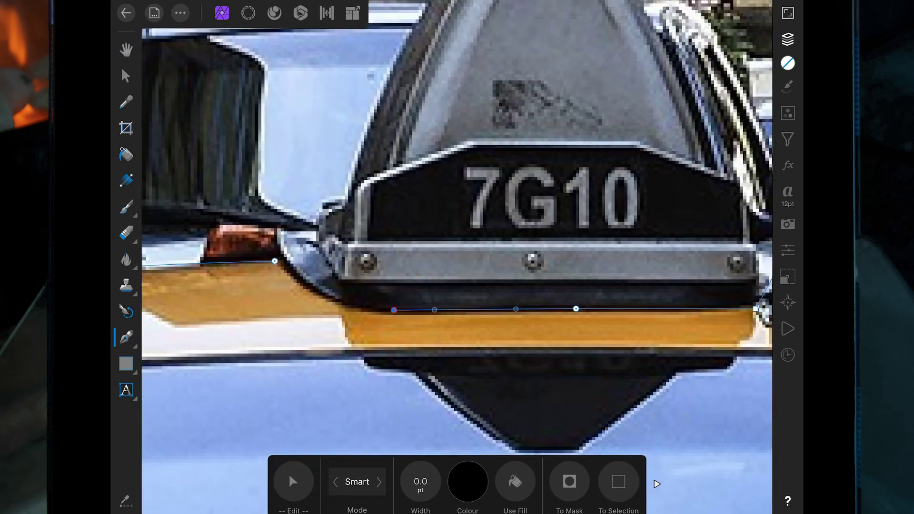
pyautogui.click(393, 310)
pyautogui.scroll(-5, 457, 257)
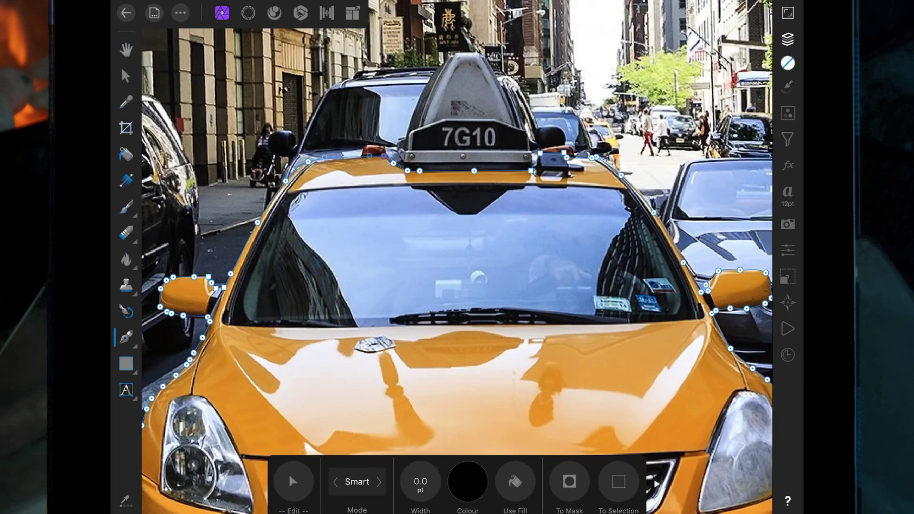
pyautogui.click(619, 482)
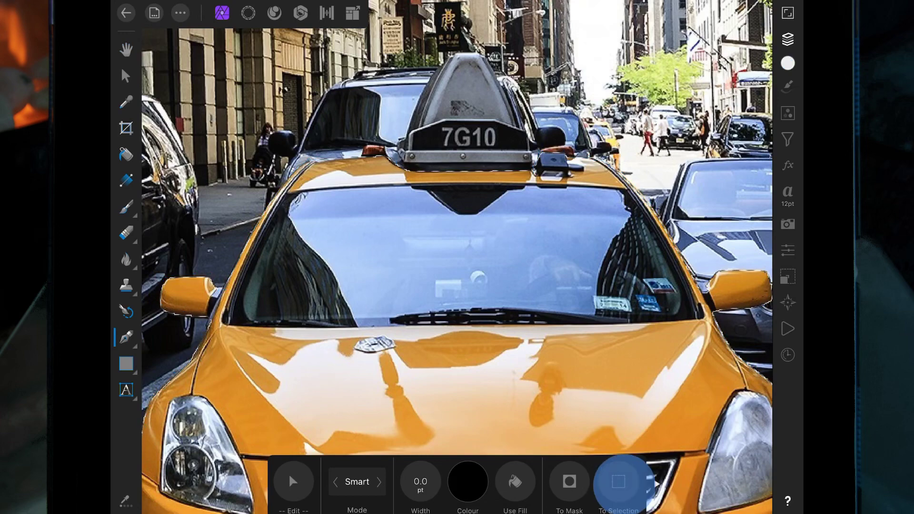
pyautogui.scroll(-5, 530, 314)
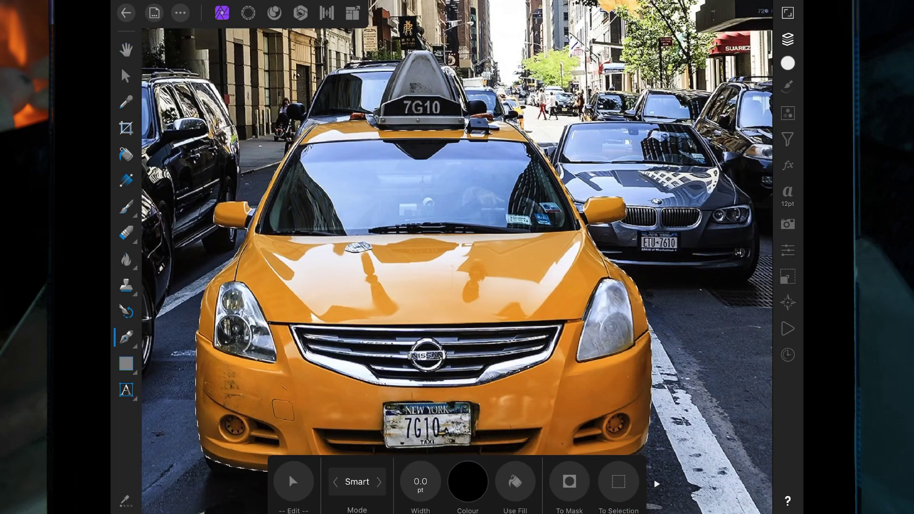
# - In the Selections persona, invert the taxi selection to select the surrounding street
pyautogui.click(248, 14)
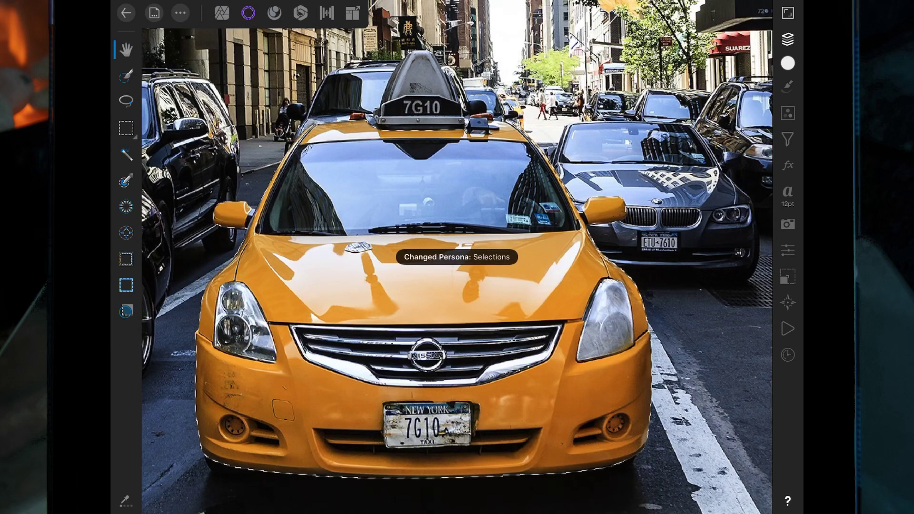
pyautogui.click(439, 317)
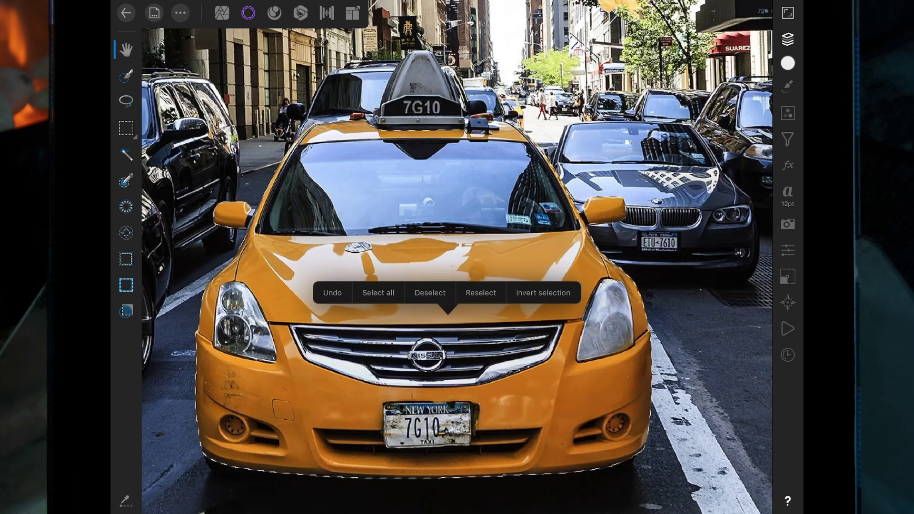
pyautogui.click(544, 294)
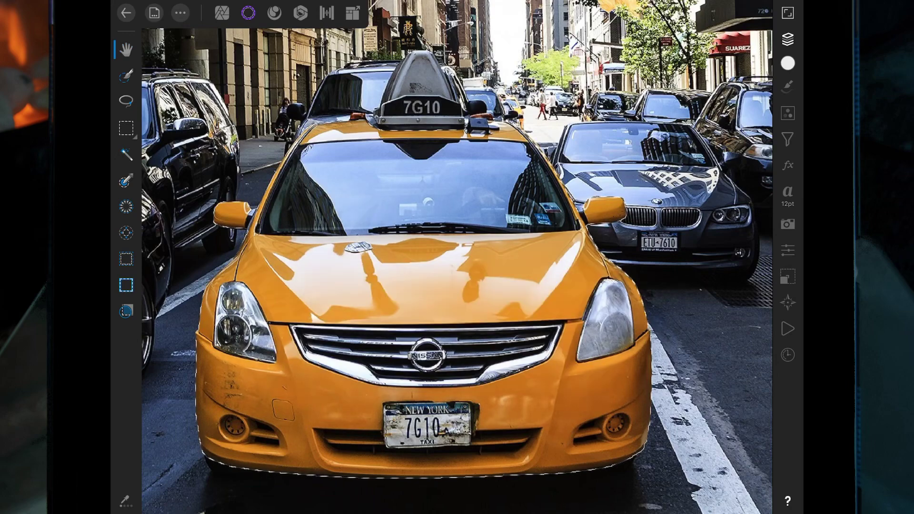
pyautogui.scroll(-5, 500, 357)
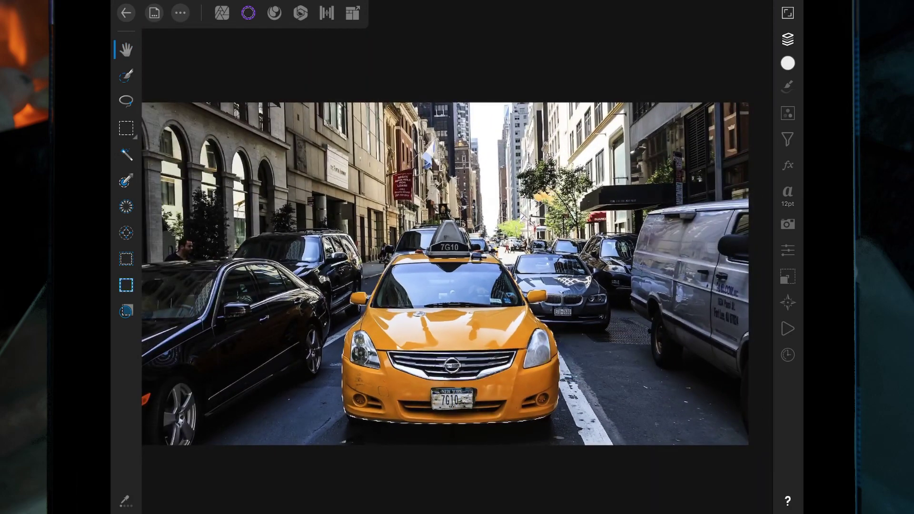
pyautogui.scroll(-3, 543, 336)
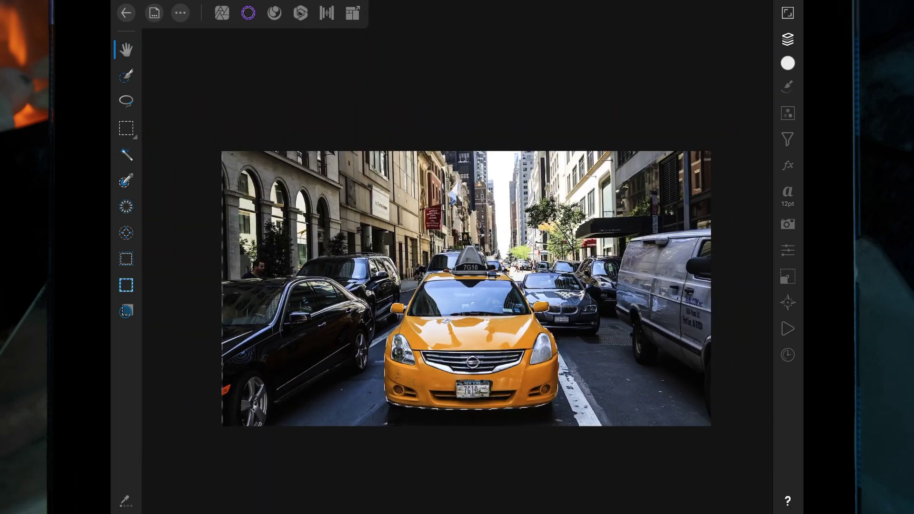
pyautogui.scroll(5, 615, 422)
pyautogui.scroll(-3, 614, 422)
pyautogui.scroll(2, 615, 422)
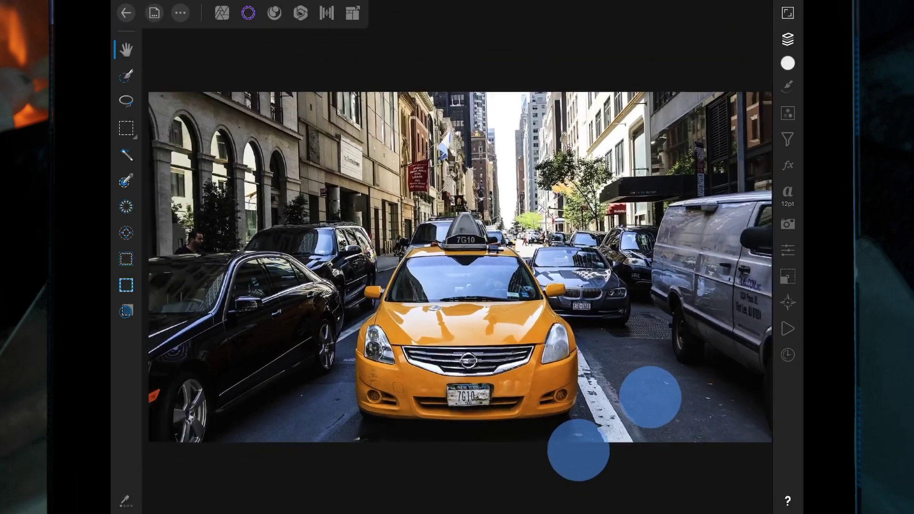
pyautogui.scroll(-2, 615, 422)
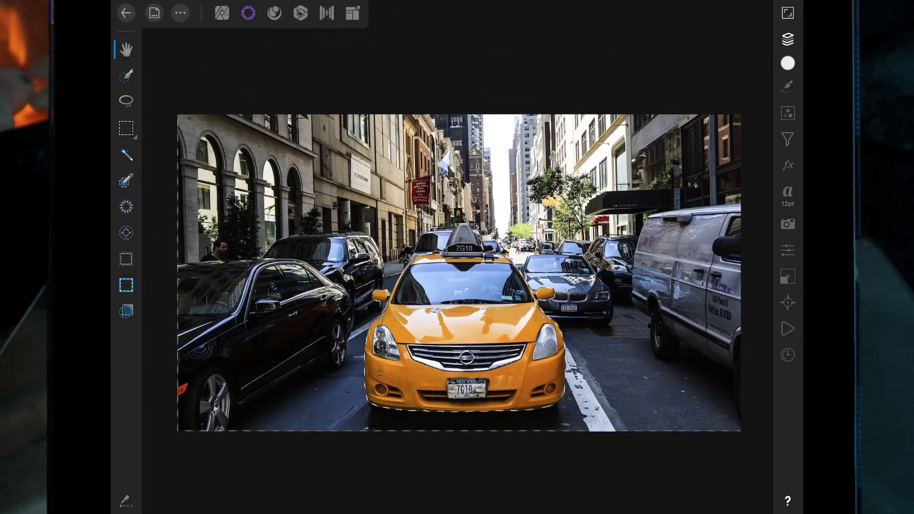
# - Apply a Black & White adjustment to the selected street, leaving the taxi yellow
pyautogui.click(788, 113)
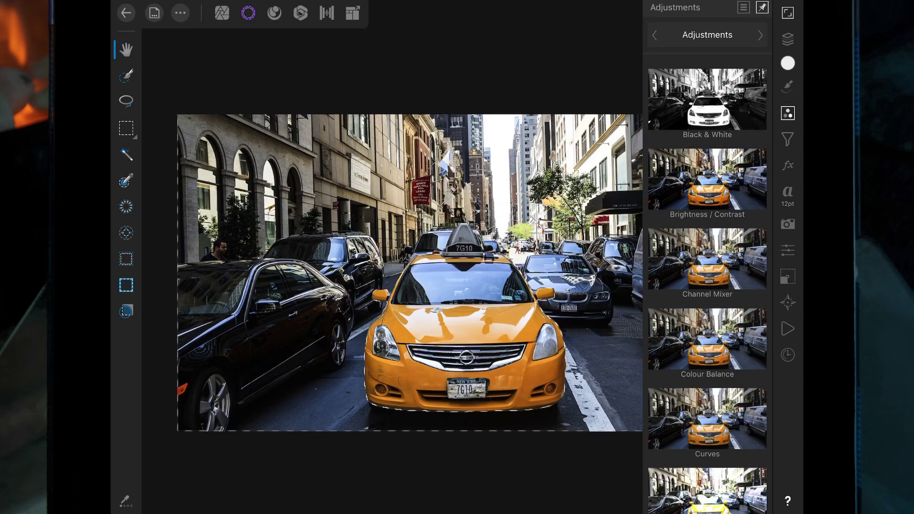
pyautogui.click(708, 103)
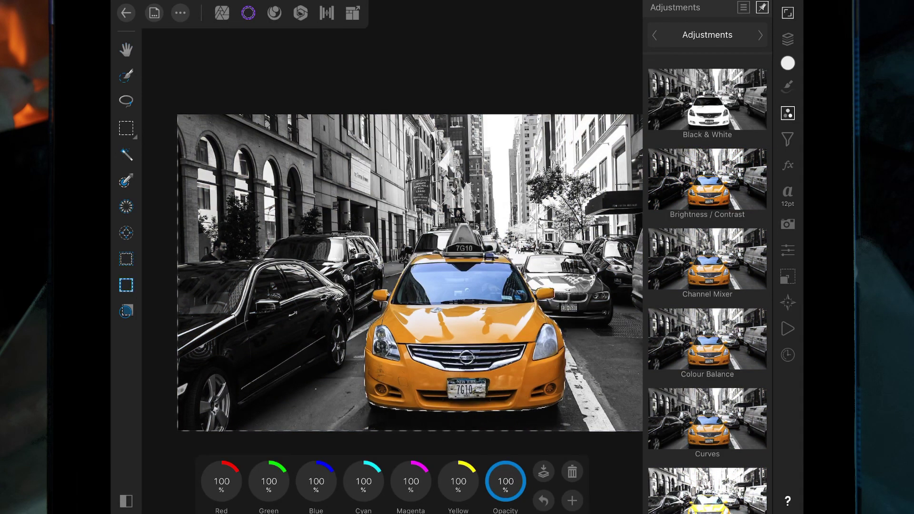
pyautogui.click(125, 49)
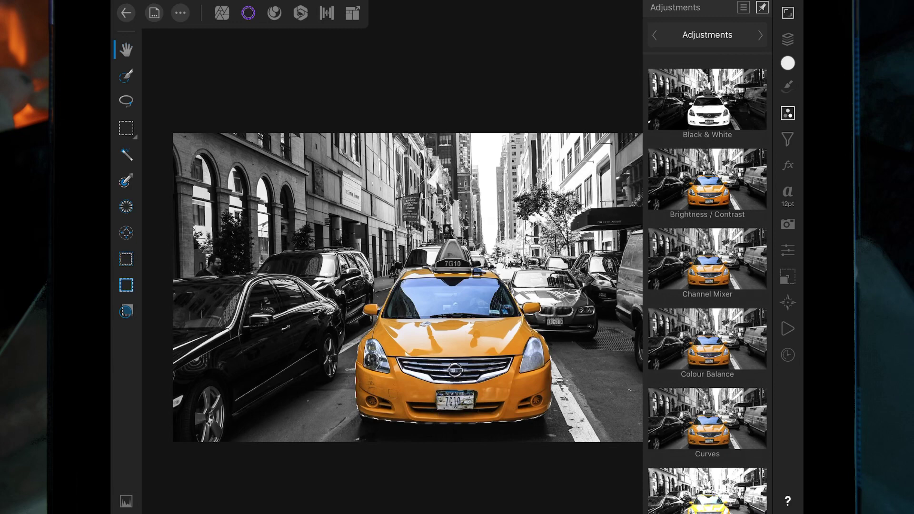
# - Add a Brightness / Contrast adjustment at -3% brightness and 11% contrast
pyautogui.click(707, 182)
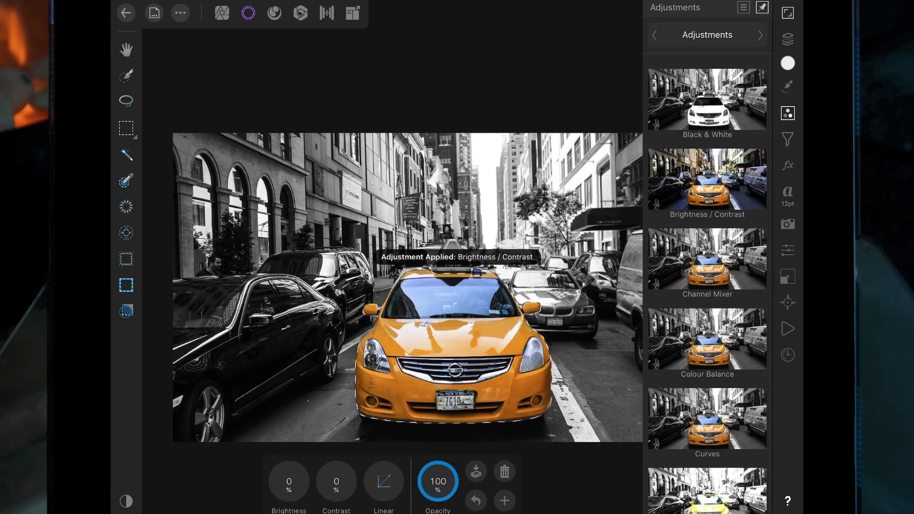
pyautogui.moveTo(336, 494)
pyautogui.mouseDown()
pyautogui.moveTo(336, 464)
pyautogui.moveTo(290, 500)
pyautogui.mouseUp()
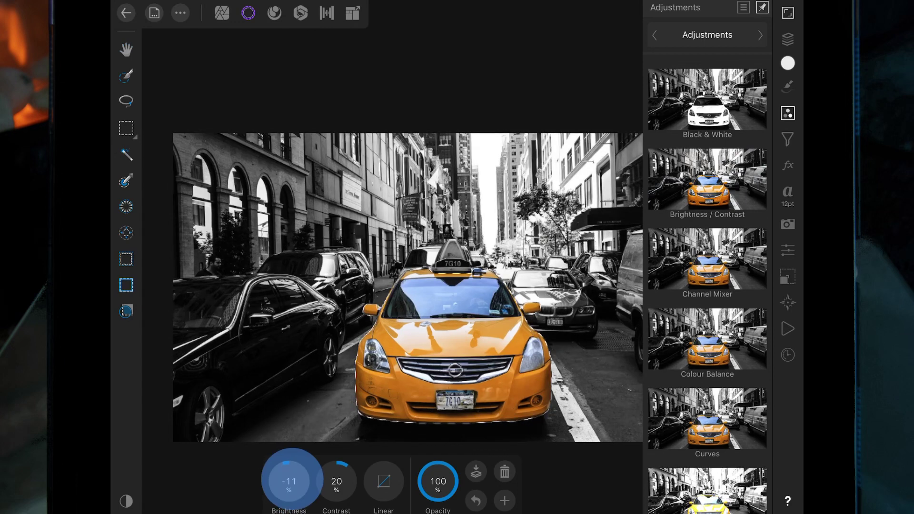
pyautogui.moveTo(337, 471)
pyautogui.mouseDown()
pyautogui.moveTo(337, 484)
pyautogui.moveTo(289, 475)
pyautogui.mouseUp()
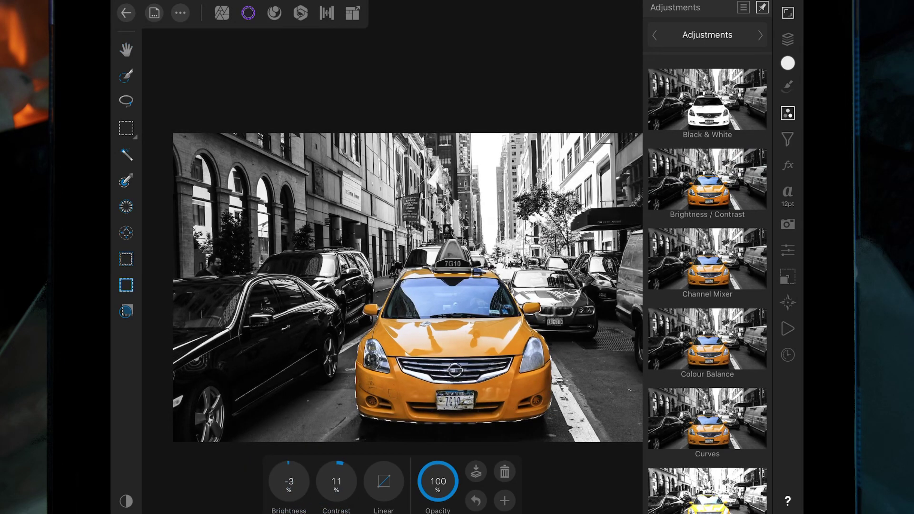
# - Close the adjustments panel and deselect to show the finished photo
pyautogui.click(788, 37)
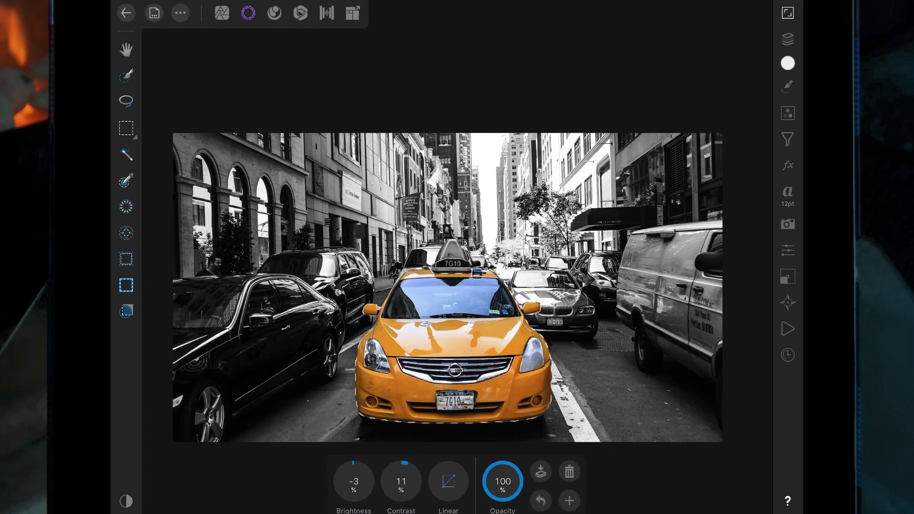
pyautogui.click(581, 321)
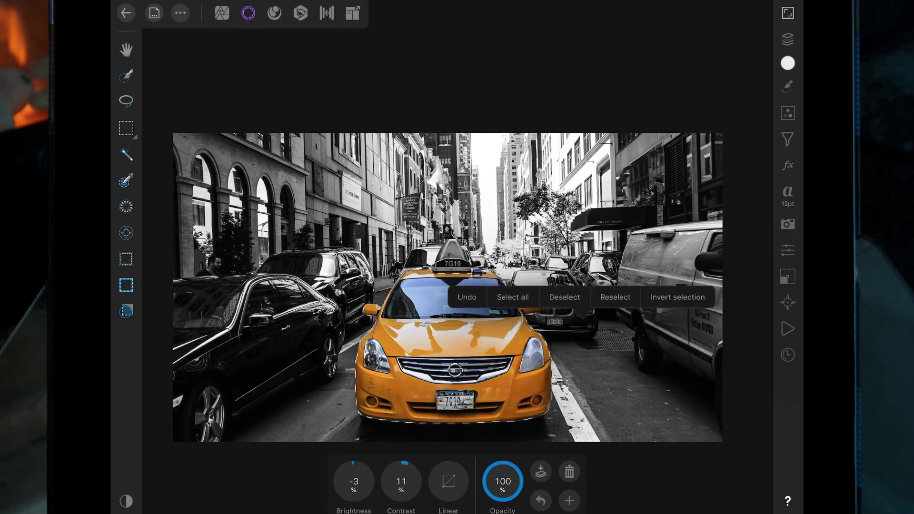
pyautogui.click(565, 298)
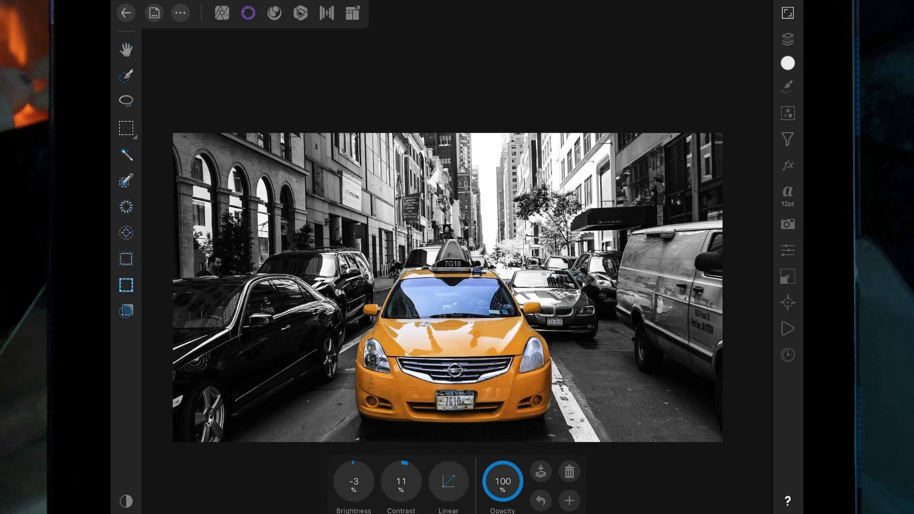